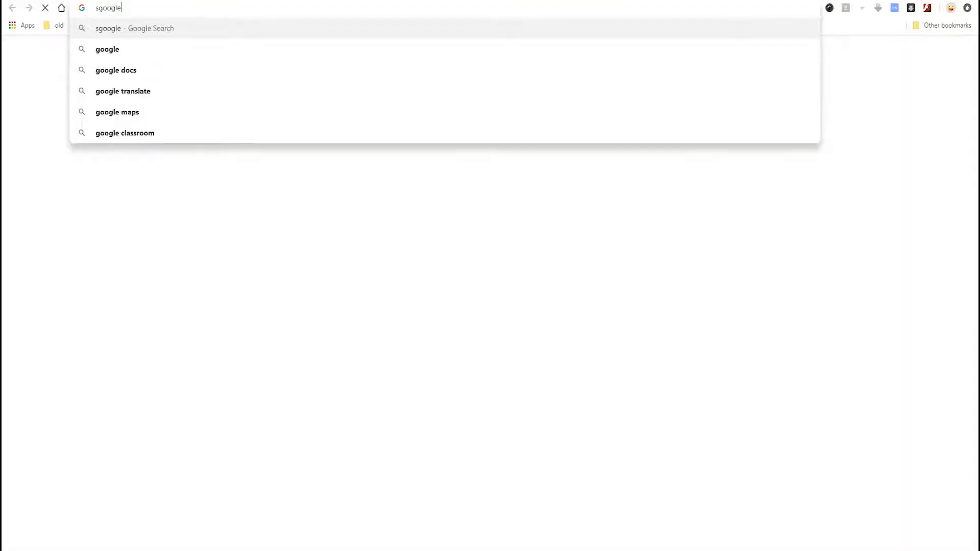
Search the web for Google Ads and view the Overview page of the video campaigns before returning to the campaign list.
text(ads)
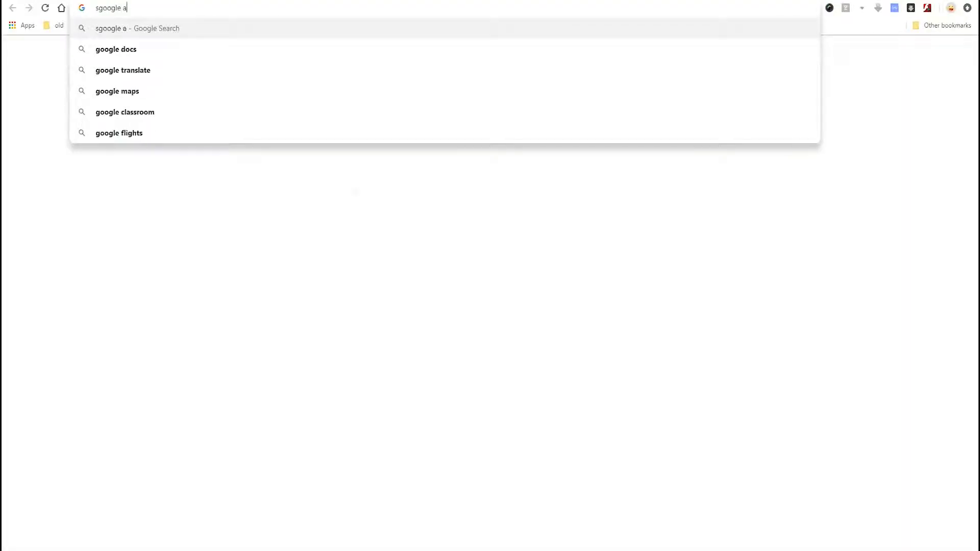
key(Return)
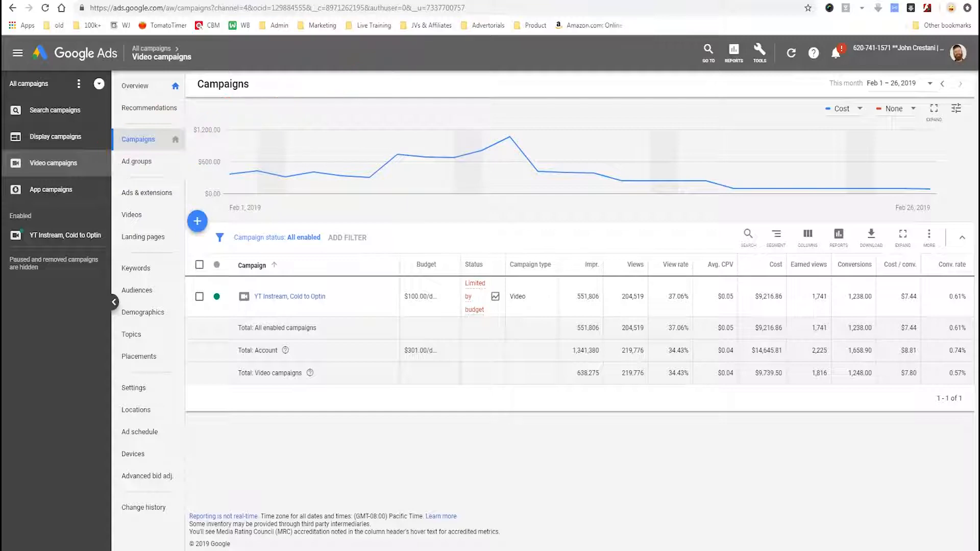
click(135, 85)
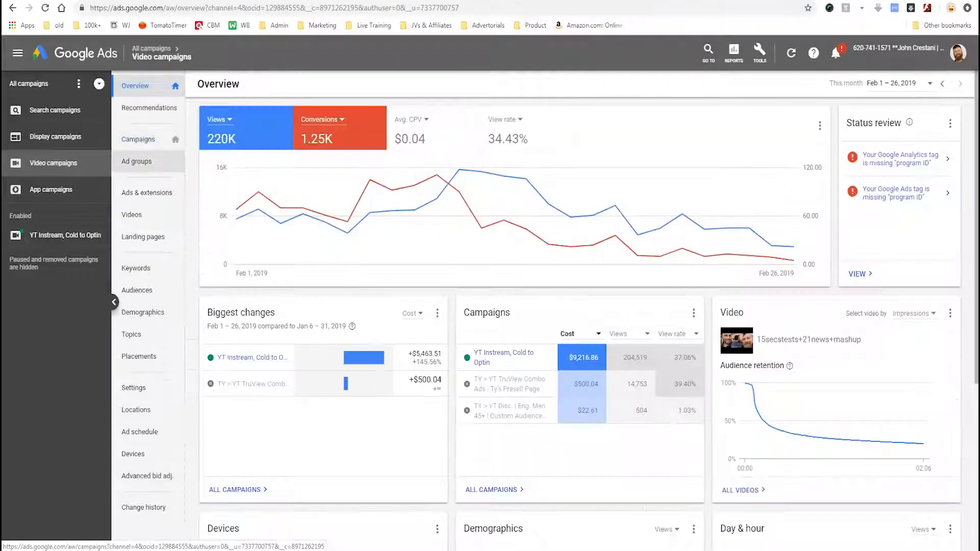
click(138, 139)
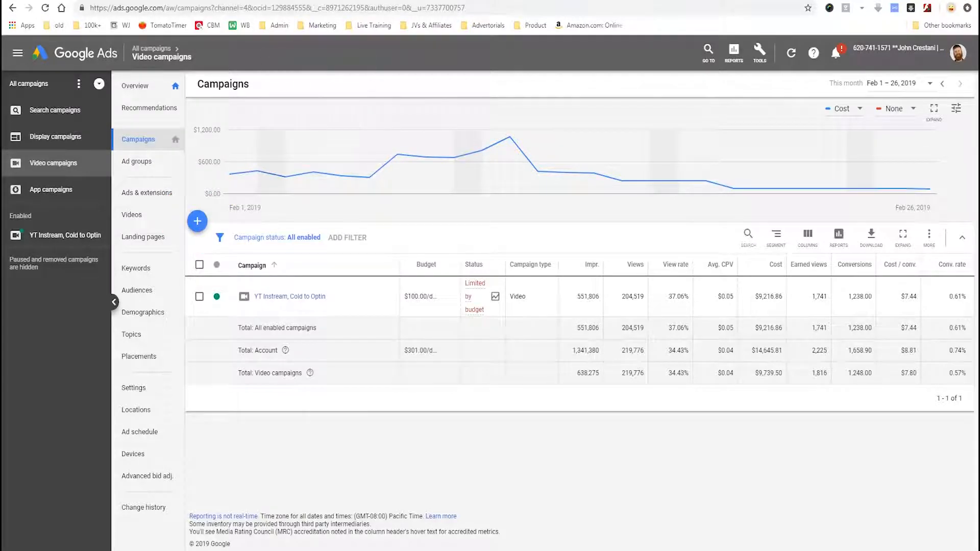
Start a new campaign and choose to create it without a goal's guidance.
click(197, 221)
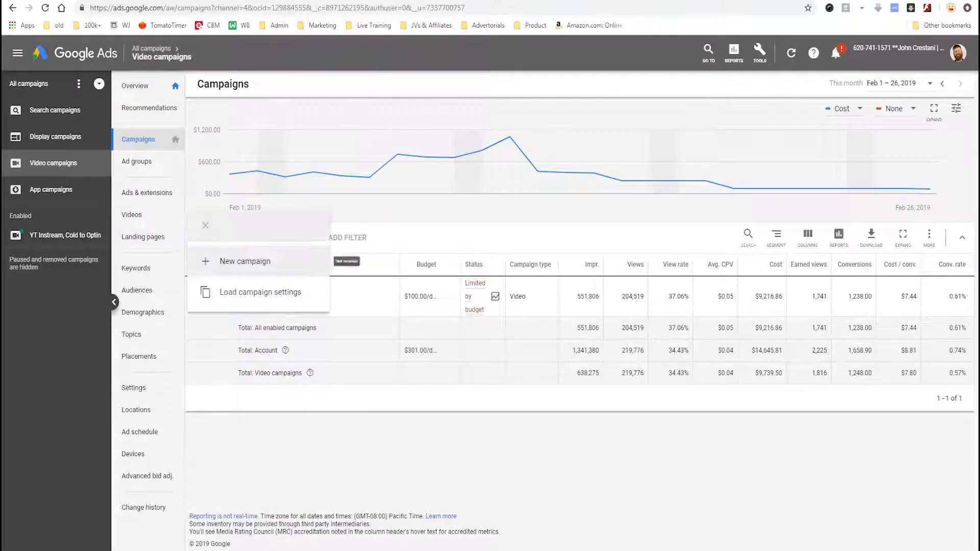
drag(284, 253, 204, 251)
click(205, 262)
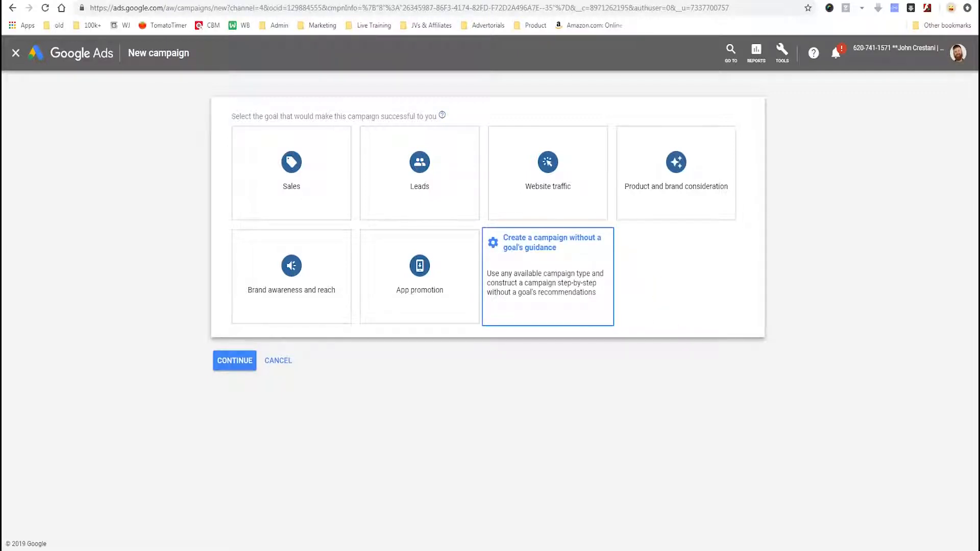
click(548, 298)
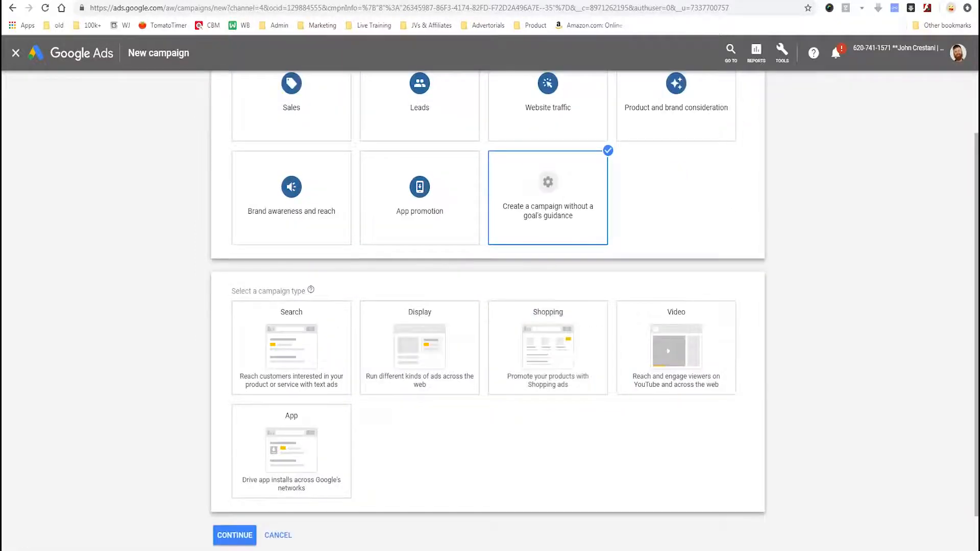
Choose Video as the campaign type with the Custom video campaign subtype, and continue to the campaign settings.
mouse_move(234, 271)
mouse_down()
mouse_move(204, 403)
mouse_move(498, 513)
mouse_move(758, 434)
mouse_move(741, 288)
mouse_move(245, 269)
mouse_up()
mouse_move(615, 291)
mouse_down()
mouse_move(616, 408)
mouse_move(745, 409)
mouse_move(600, 294)
mouse_up()
mouse_move(896, 258)
mouse_down()
mouse_move(735, 331)
mouse_move(768, 286)
mouse_move(747, 355)
mouse_move(772, 341)
mouse_move(734, 306)
mouse_up()
key(Escape)
click(675, 349)
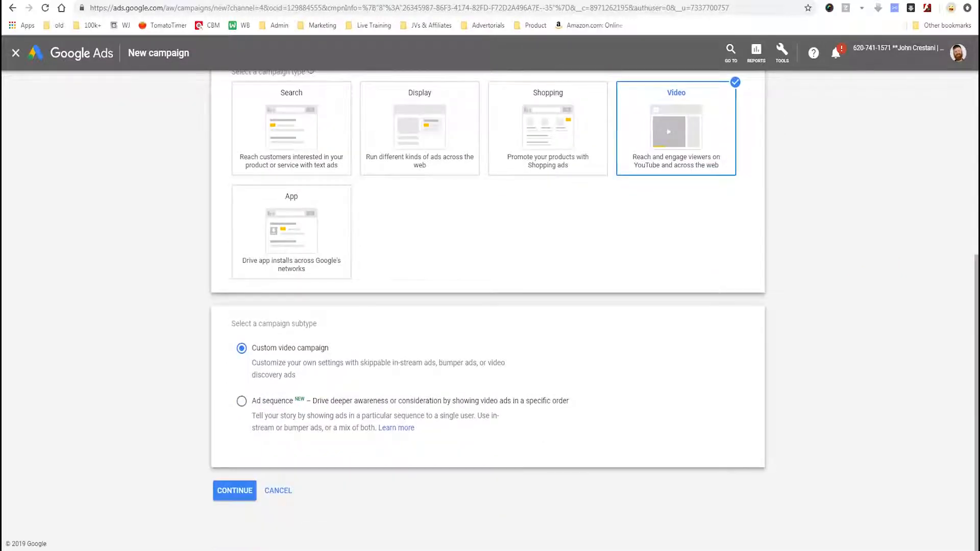
mouse_move(221, 333)
mouse_down()
mouse_move(228, 383)
mouse_move(428, 390)
mouse_move(532, 346)
mouse_move(230, 332)
mouse_up()
mouse_move(55, 332)
mouse_down()
mouse_move(164, 346)
mouse_move(172, 384)
mouse_up()
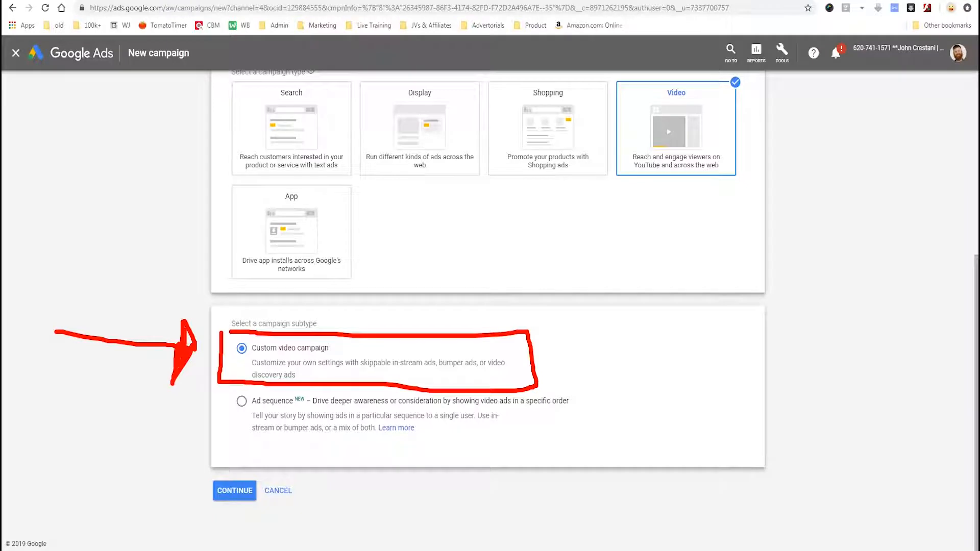
drag(254, 409, 296, 417)
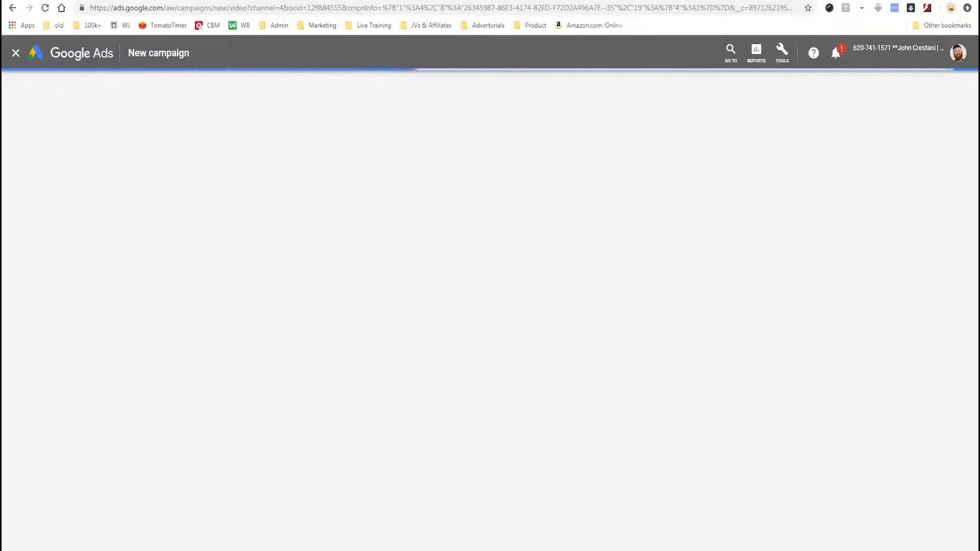
Name the campaign DEMO - YT.
text(DEMO - v)
key(BackSpace)
text(YT)
key(Tab)
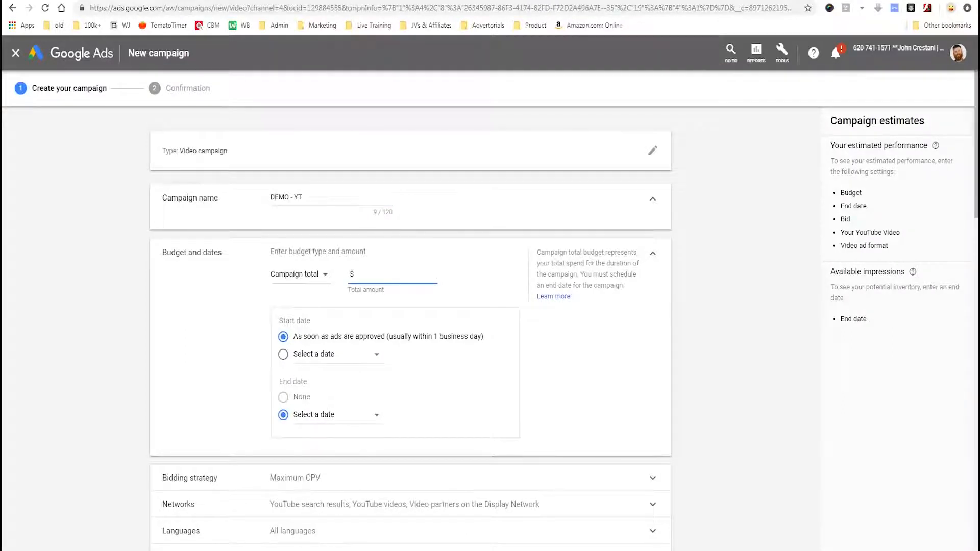
Set the campaign budget to the Campaign total type with an amount of $100.00.
click(300, 275)
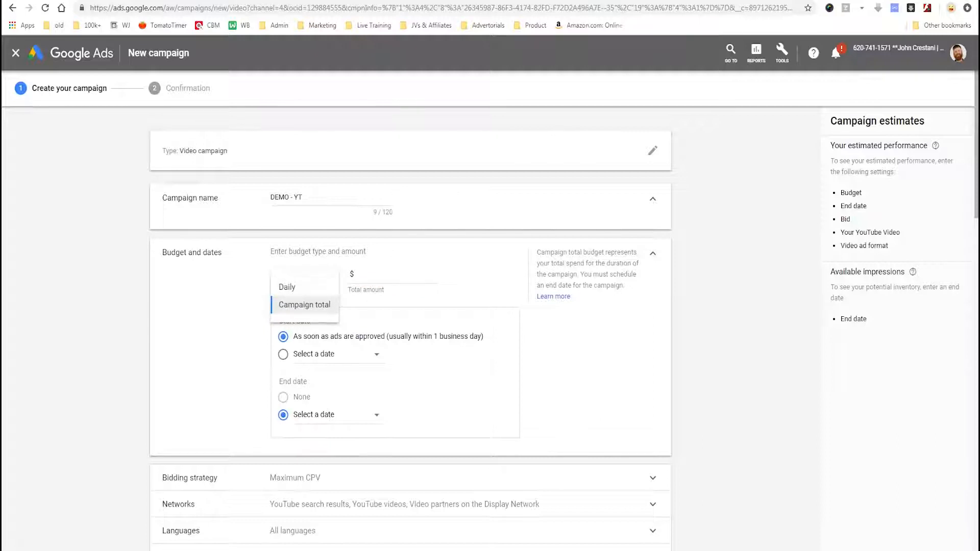
click(305, 305)
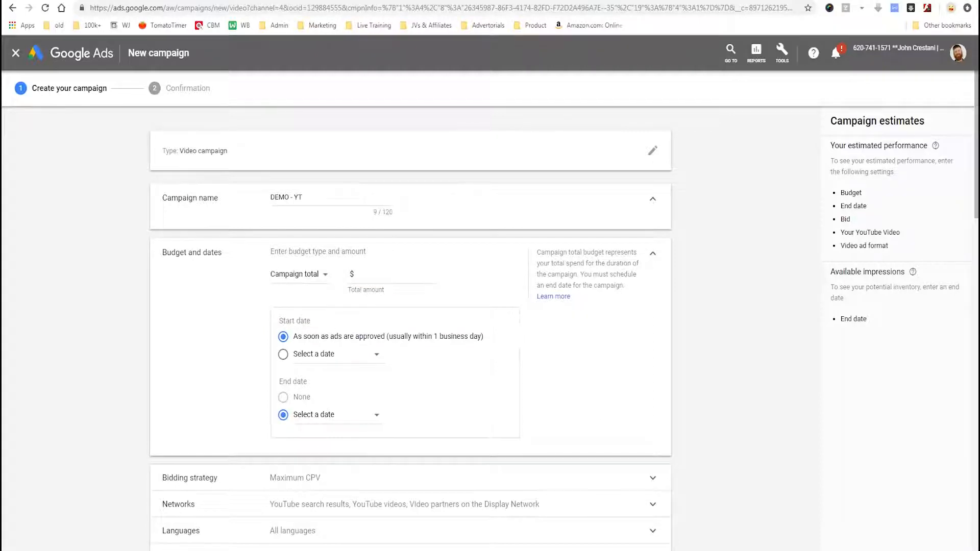
click(299, 275)
click(286, 287)
click(392, 275)
triple_click(295, 321)
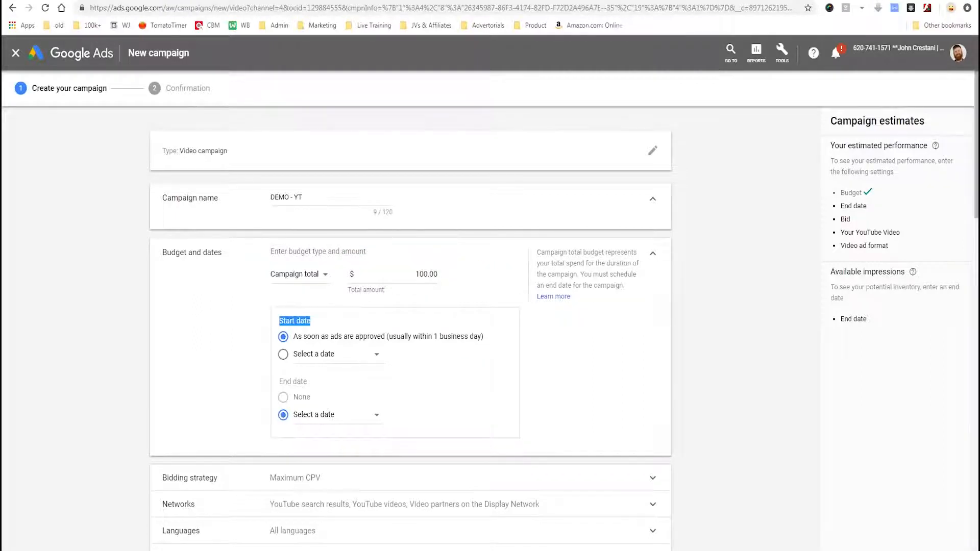
Select Maximum CPV as the campaign's bidding strategy.
scroll(411, 327, down, 2)
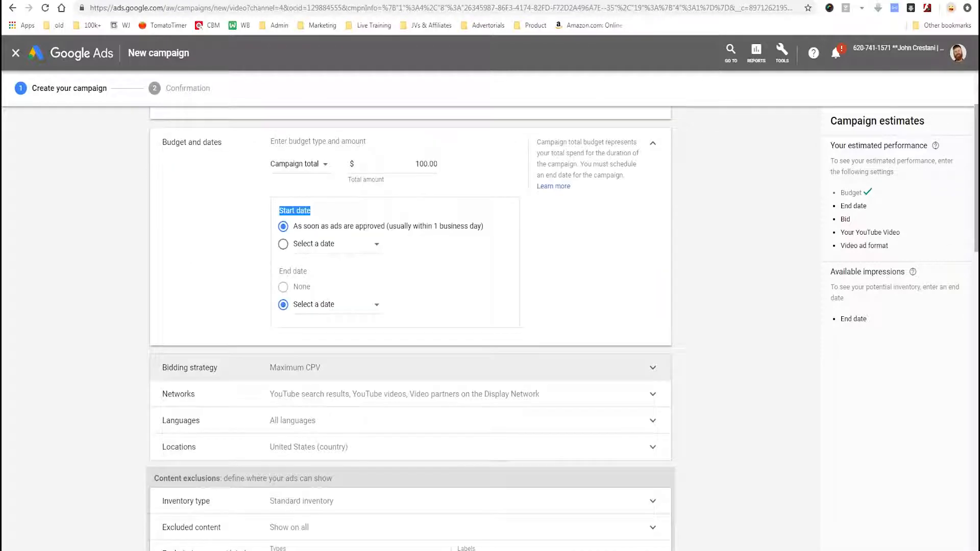
click(295, 368)
scroll(295, 368, down, 1)
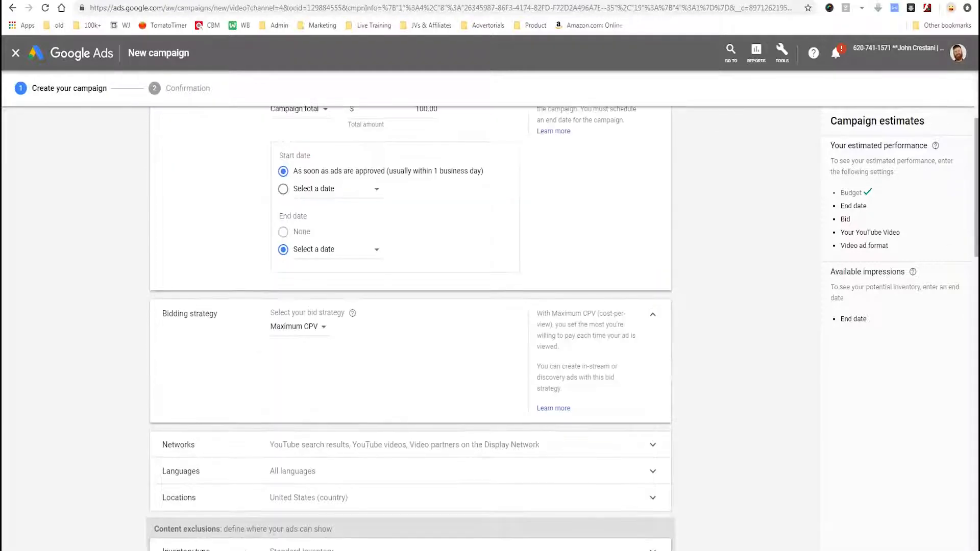
click(296, 327)
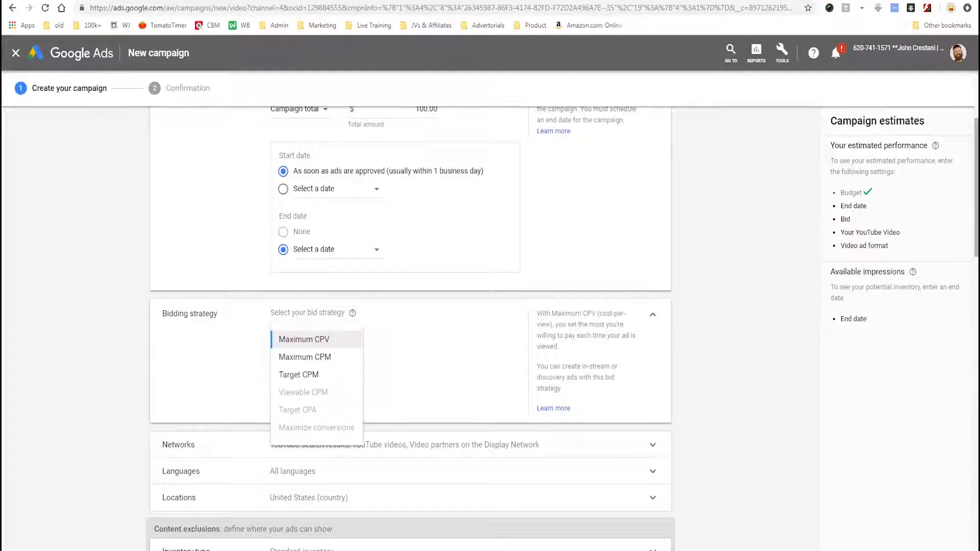
click(305, 339)
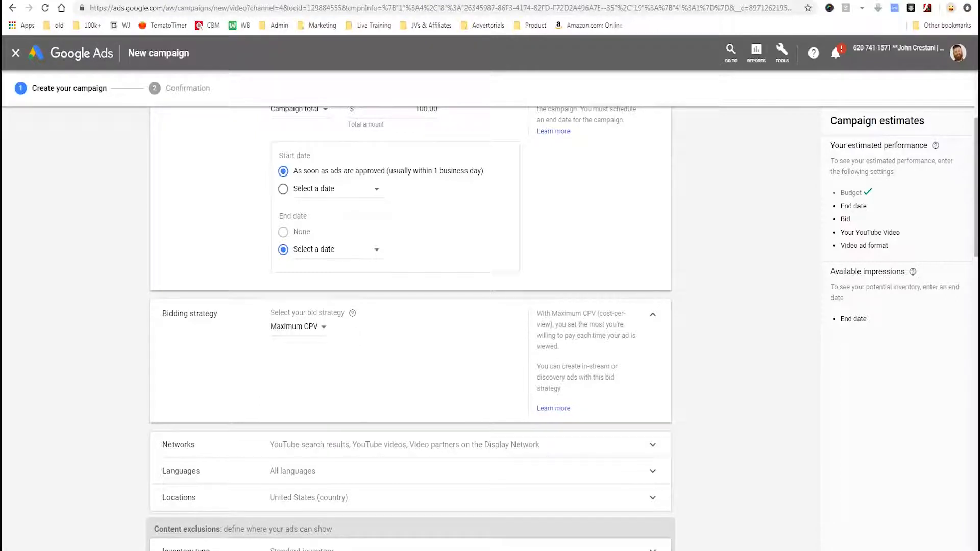
drag(339, 323, 388, 356)
Exclude Video partners on the Display Network from the campaign's networks.
scroll(410, 326, down, 3)
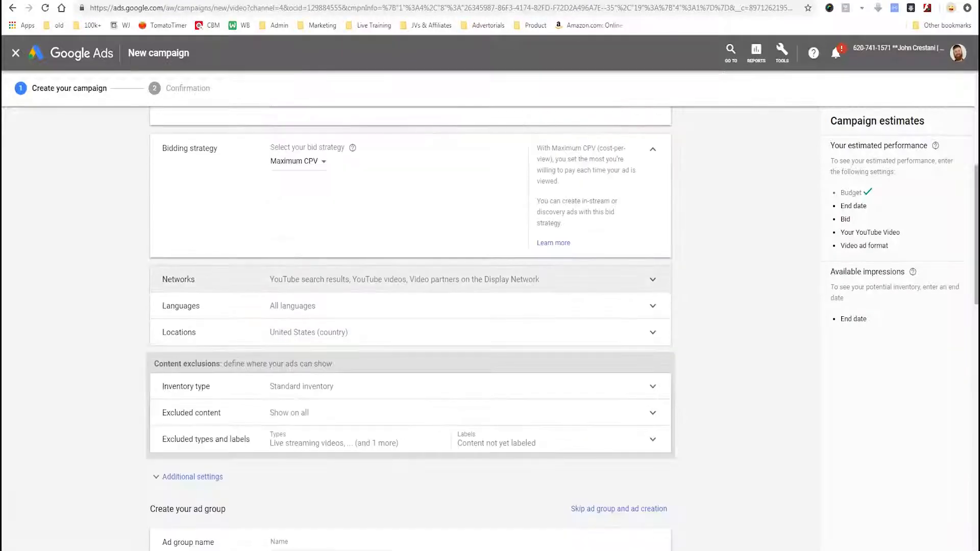
click(410, 280)
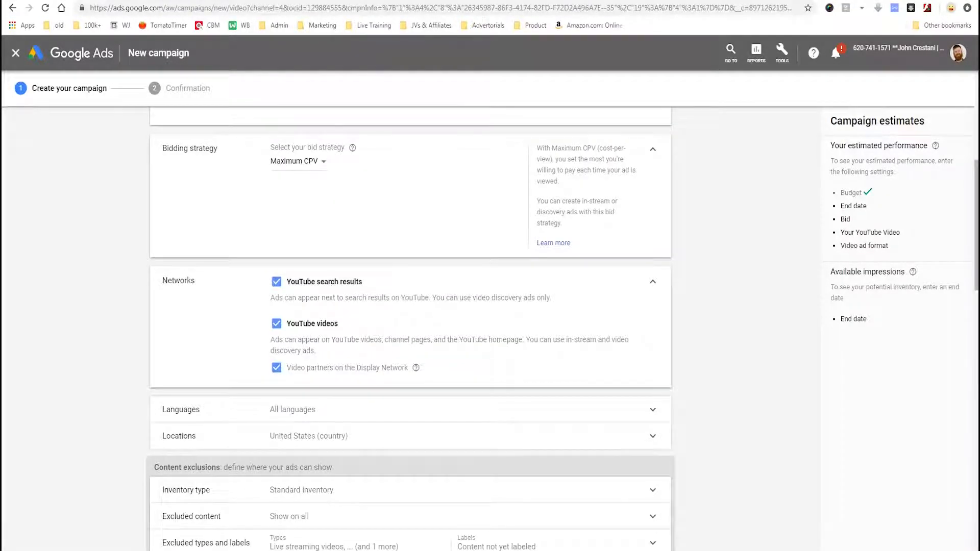
mouse_move(436, 350)
mouse_down()
mouse_move(219, 330)
mouse_move(284, 347)
mouse_up()
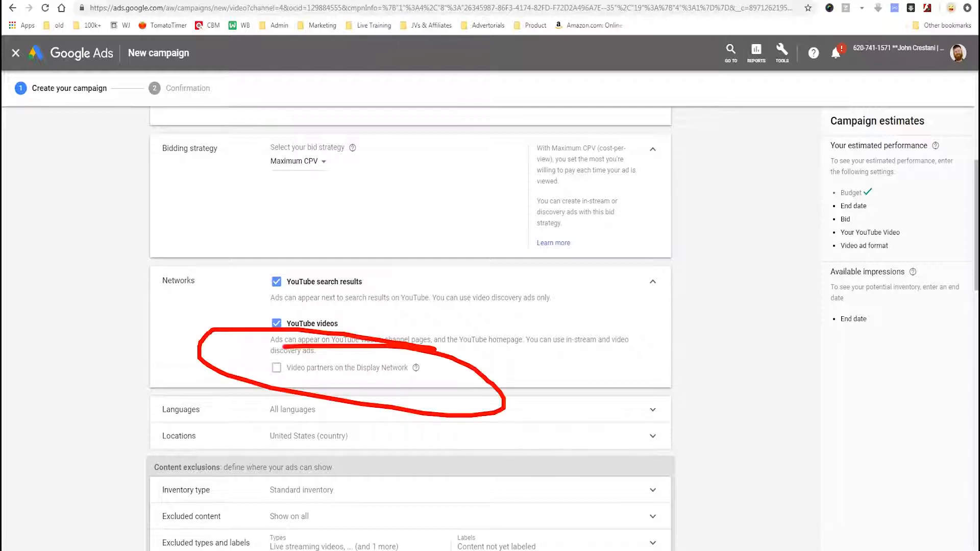
key(Escape)
Restrict the campaign's customer languages to English.
click(292, 410)
text(englis)
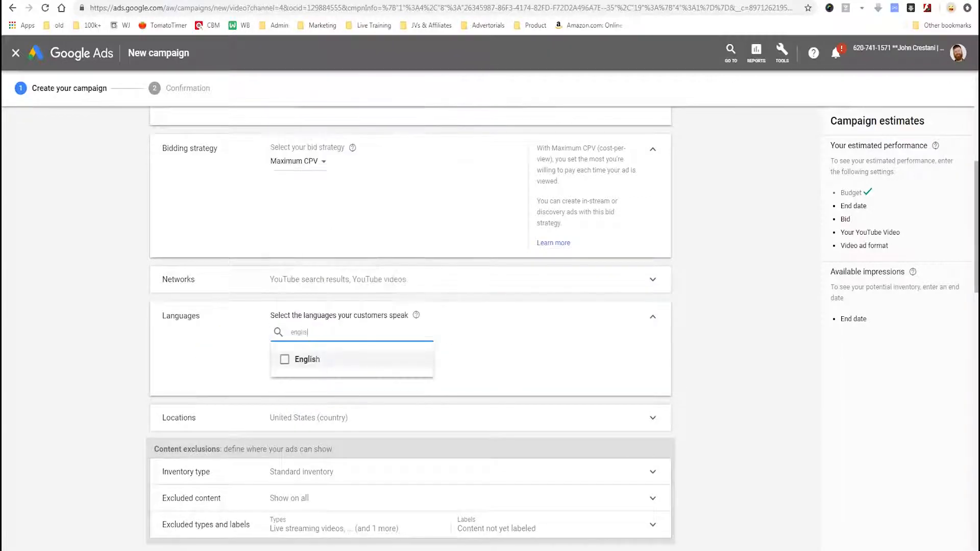
click(480, 359)
In the excluded types and labels, exclude Embedded videos and stop excluding Content not yet labeled.
scroll(480, 359, down, 3)
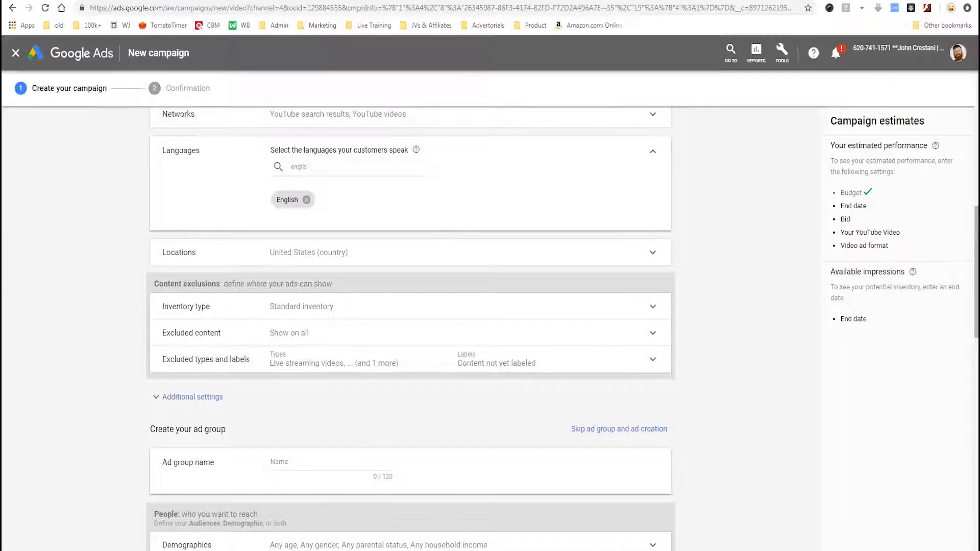
scroll(411, 326, down, 4)
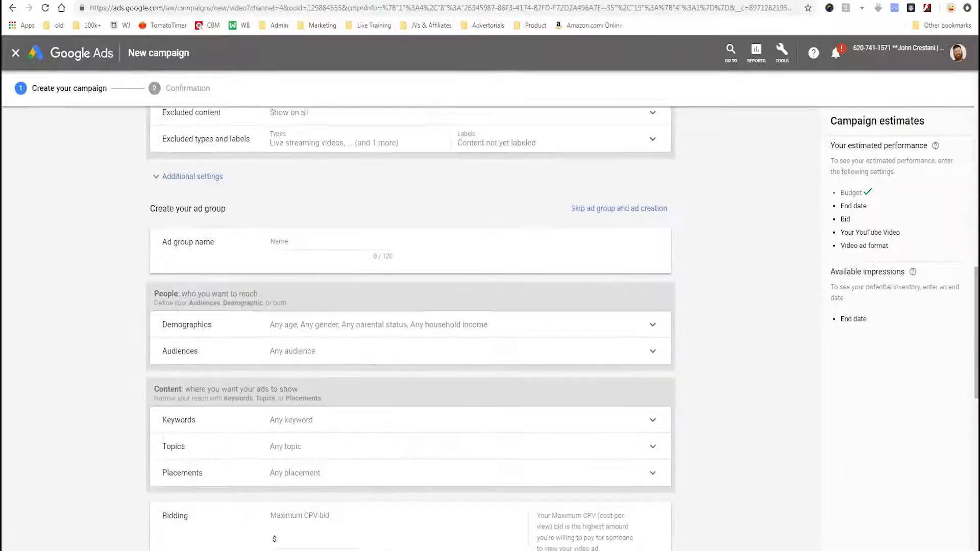
scroll(411, 327, up, 2)
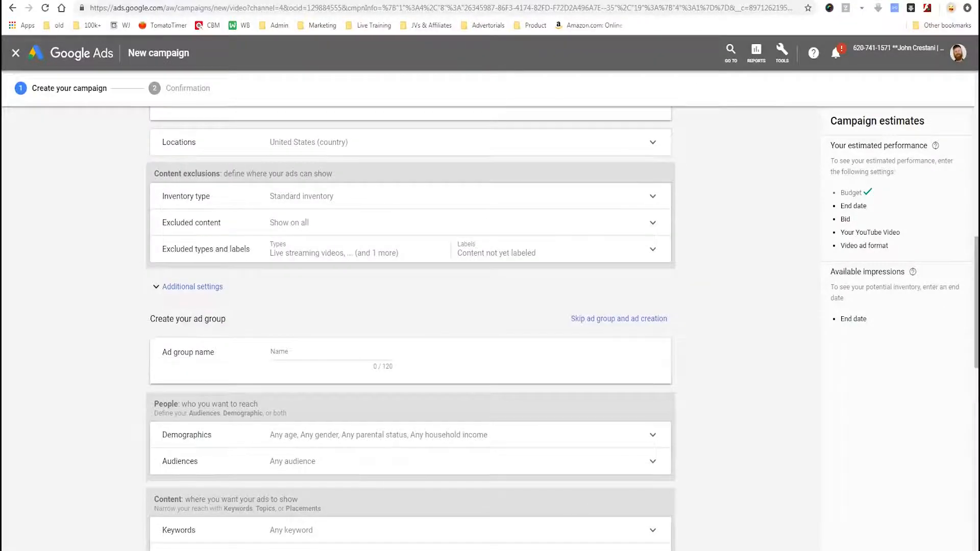
click(193, 286)
click(206, 249)
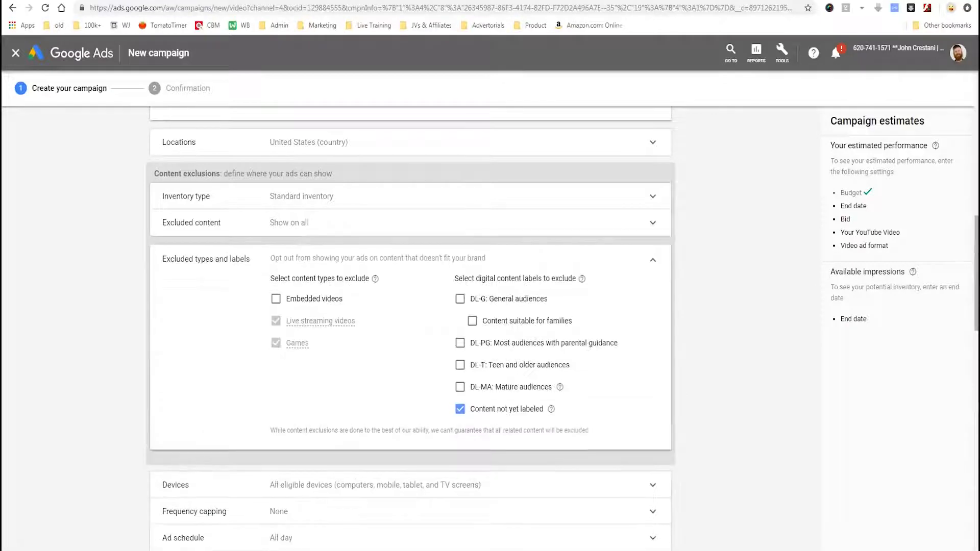
mouse_move(391, 304)
mouse_down()
mouse_move(290, 281)
mouse_move(403, 307)
mouse_move(309, 293)
mouse_up()
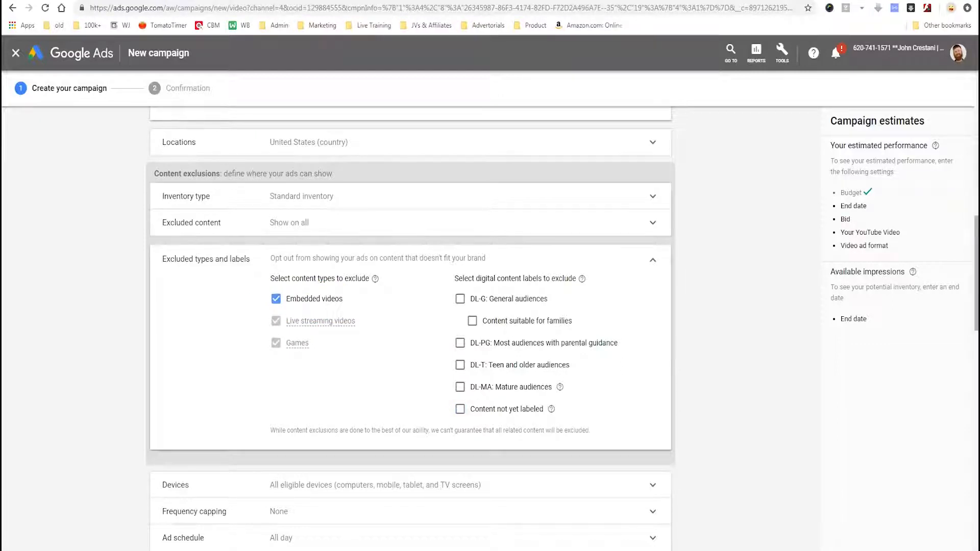
mouse_move(568, 396)
mouse_down()
mouse_move(430, 400)
mouse_move(531, 391)
mouse_up()
Search the YouTube channels for tai lopez and add the Tai Lopez channel to the ad group's placement targeting.
scroll(409, 326, down, 3)
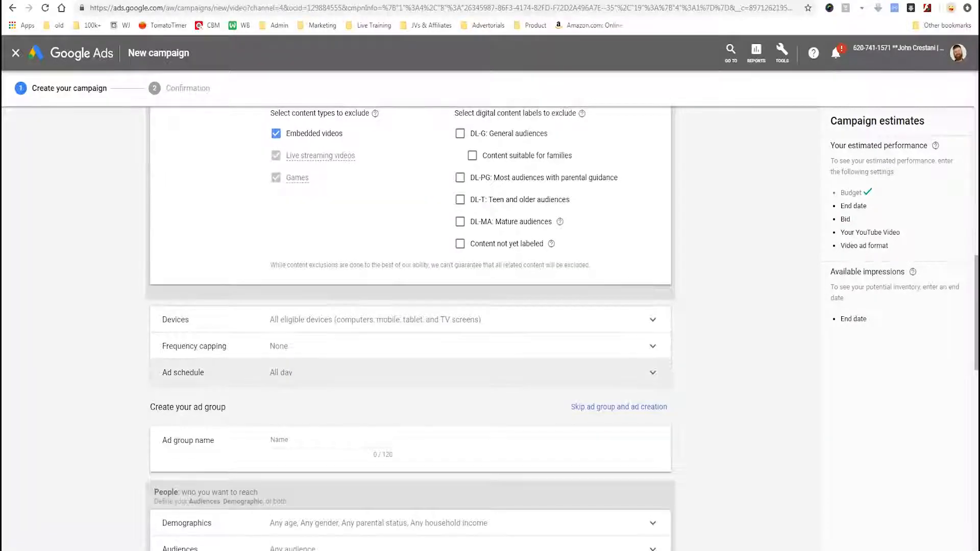
scroll(408, 327, down, 2)
scroll(408, 326, down, 1)
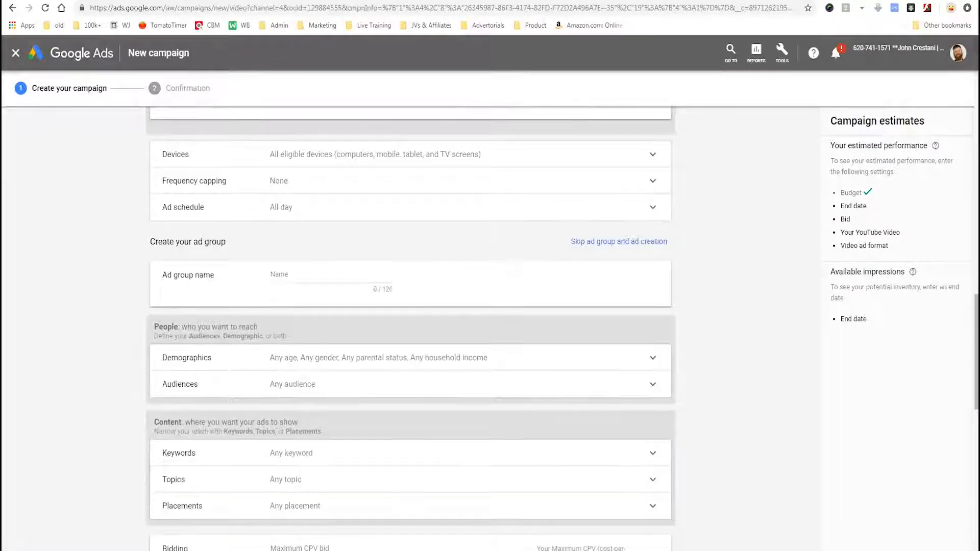
click(331, 275)
scroll(408, 327, down, 2)
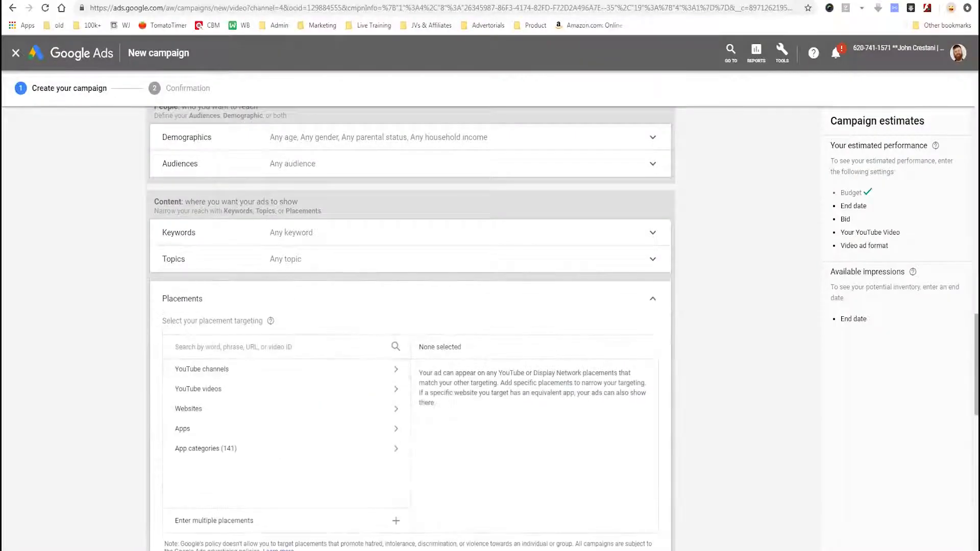
click(202, 368)
click(233, 347)
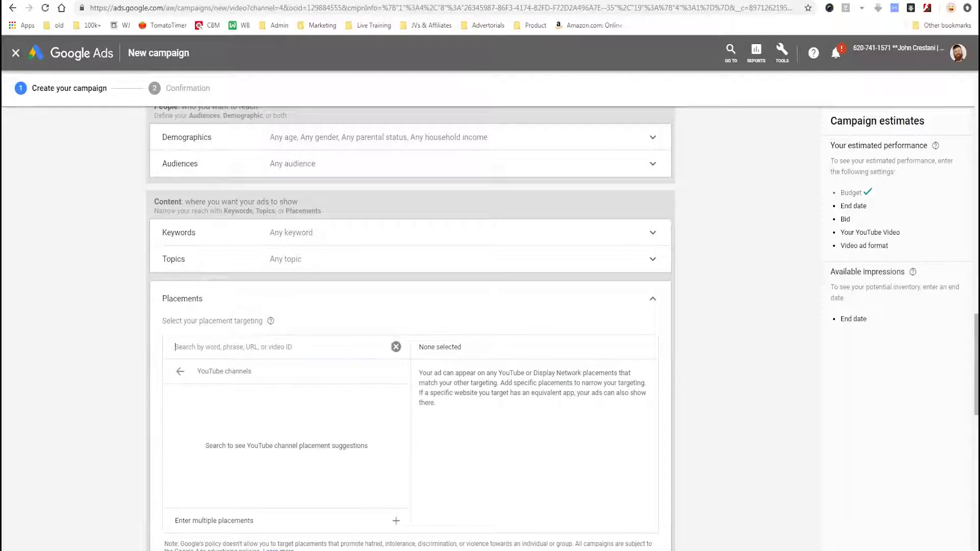
text(tai)
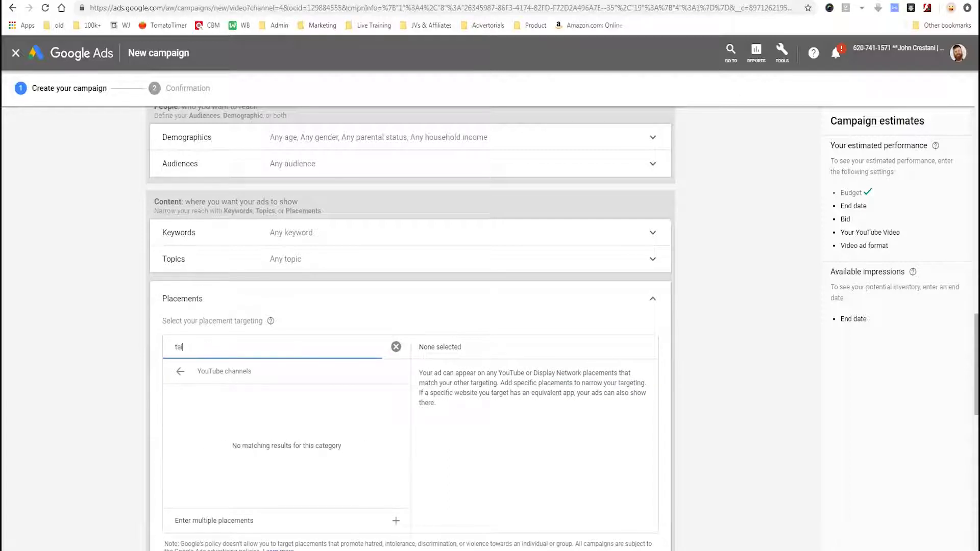
text( lopez)
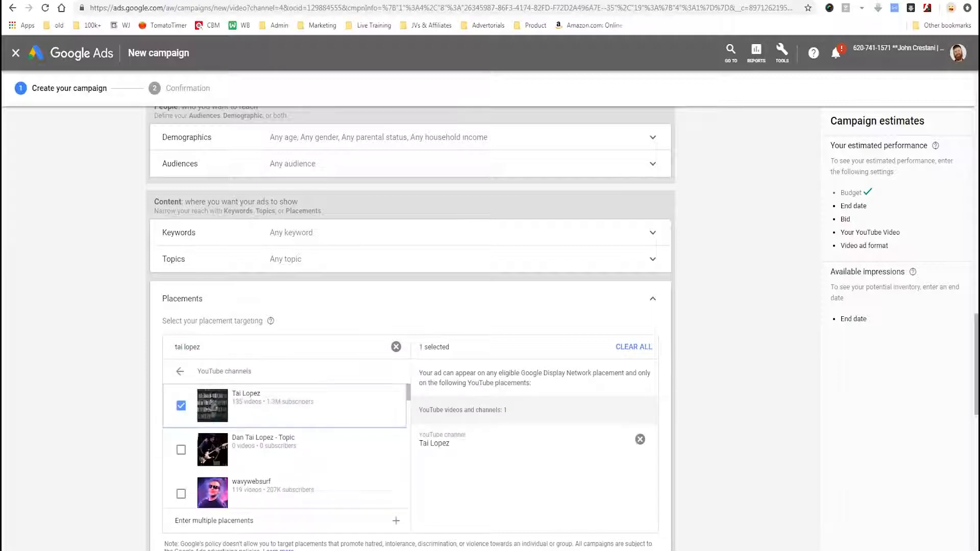
Set the ad group's maximum CPV bid to $0.10.
scroll(286, 408, down, 2)
scroll(286, 408, down, 3)
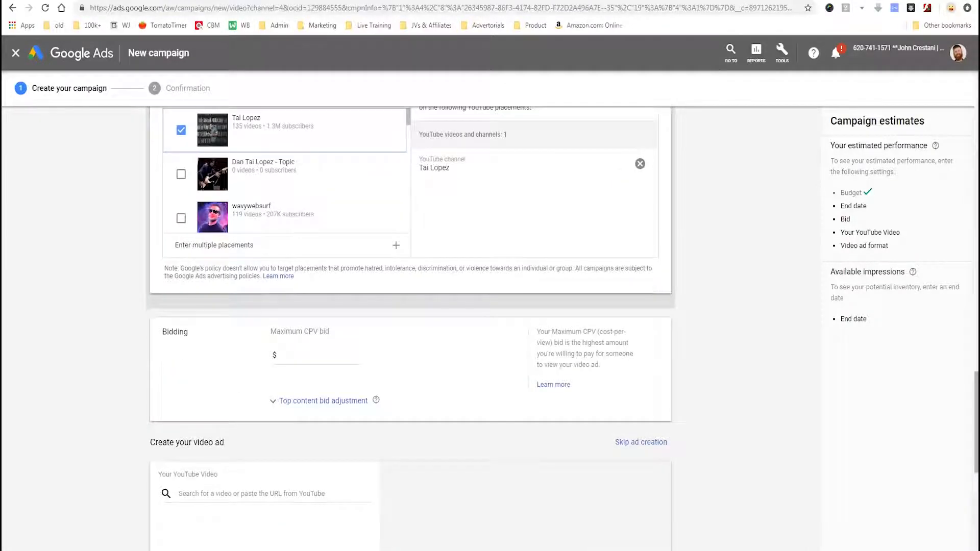
scroll(317, 326, down, 1)
click(318, 300)
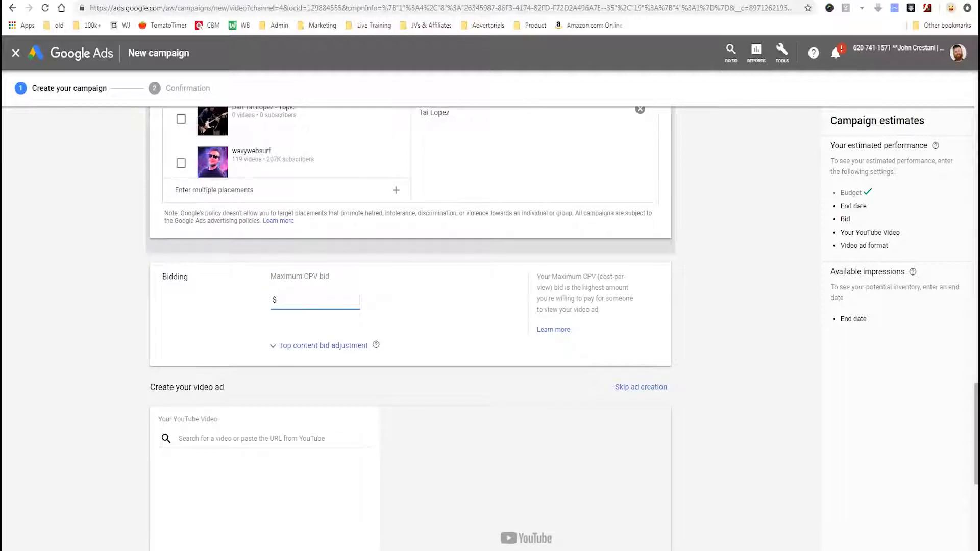
text(0.10)
scroll(408, 326, down, 6)
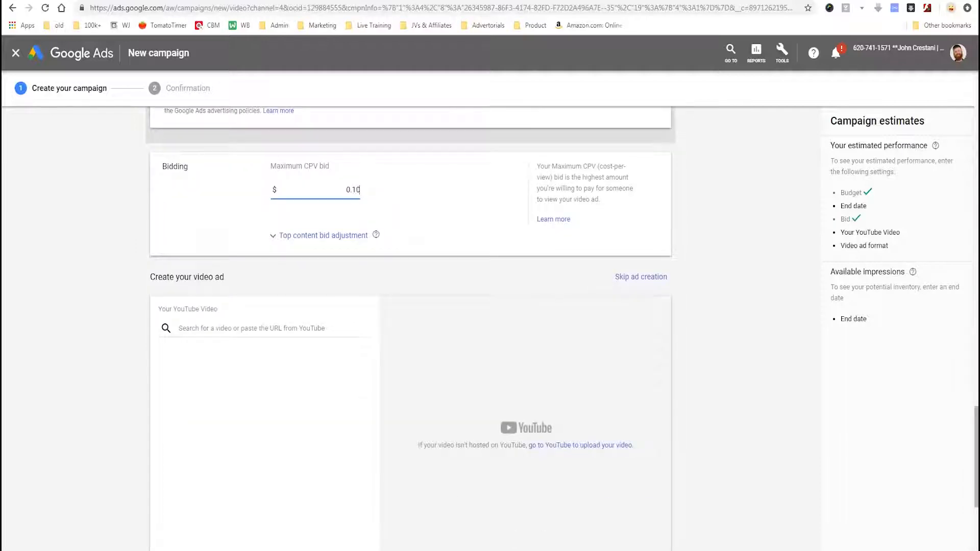
scroll(409, 327, up, 2)
Switch to YouTube, open the channel's upload How To Gracefully Quit A Job You Hate, pause it, and copy its URL without the timestamp.
key(ctrl+Tab)
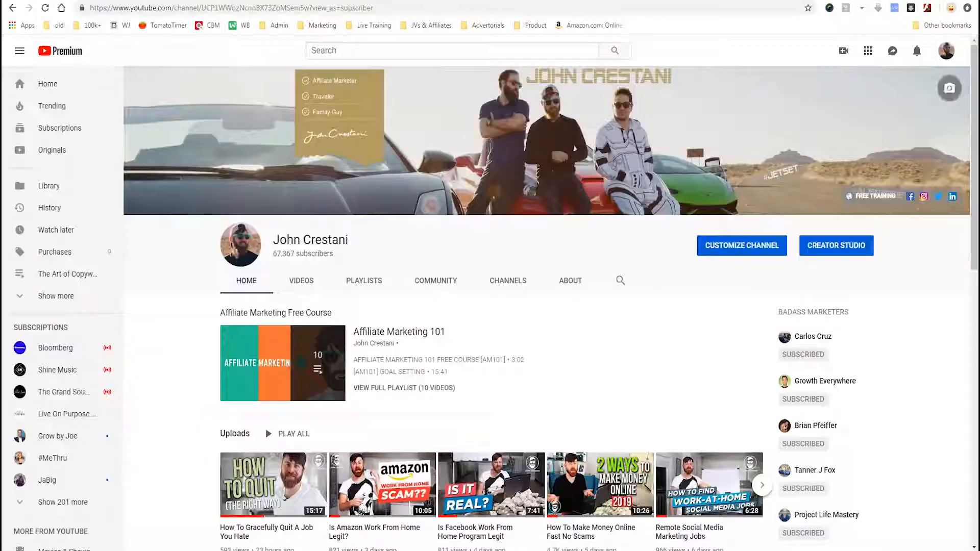
scroll(273, 375, down, 2)
click(273, 376)
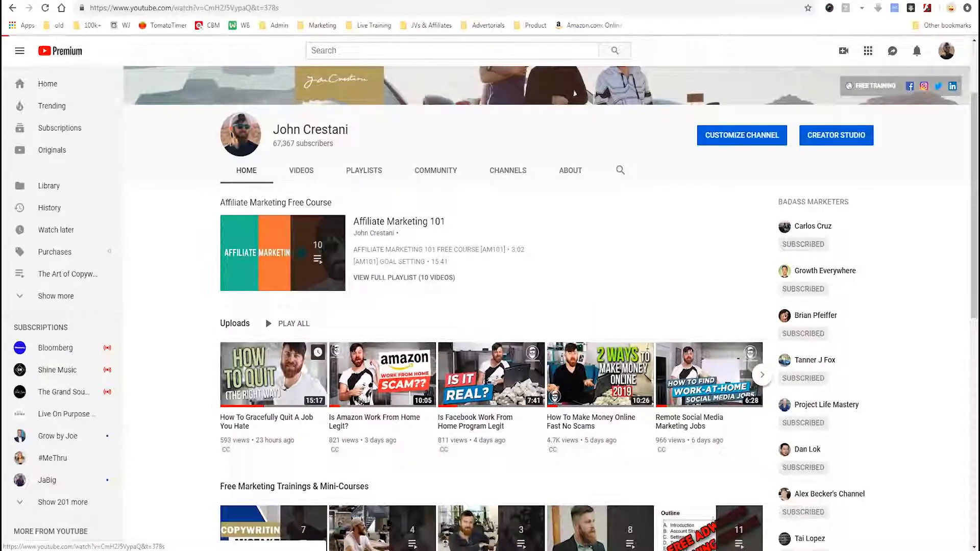
key(space)
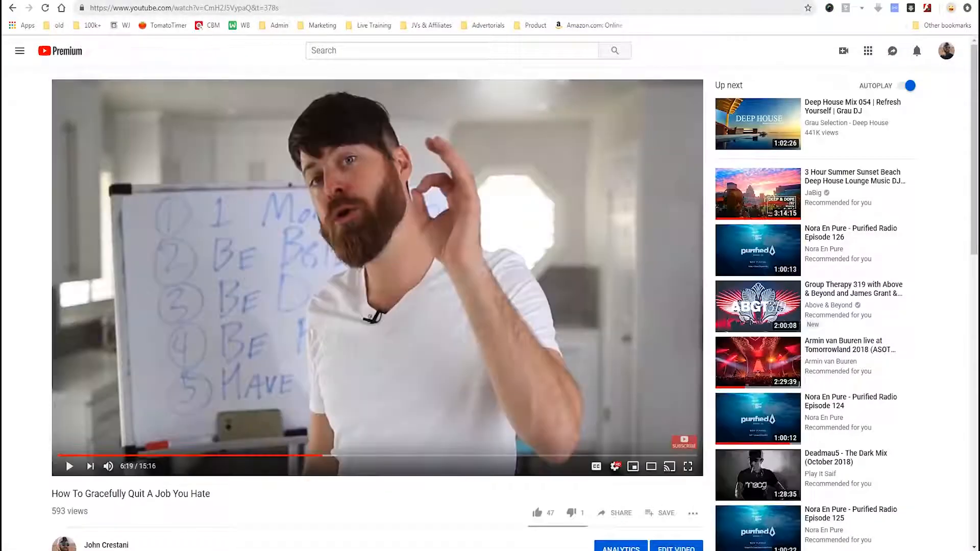
drag(251, 7, 90, 8)
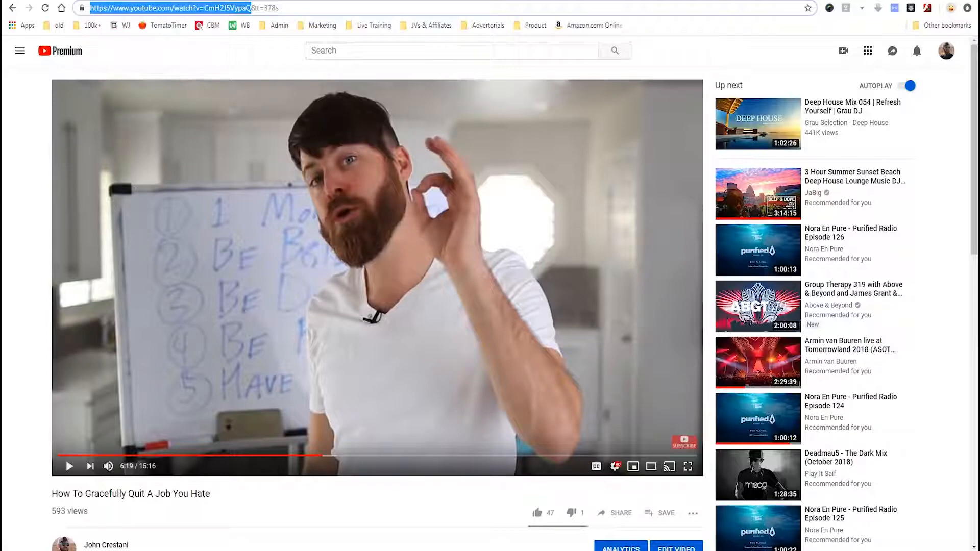
right_click(229, 7)
click(255, 44)
Back in Google Ads, add the copied YouTube link as the ad's video and choose the In-stream ad format.
key(ctrl+Tab)
click(265, 226)
key(ctrl+v)
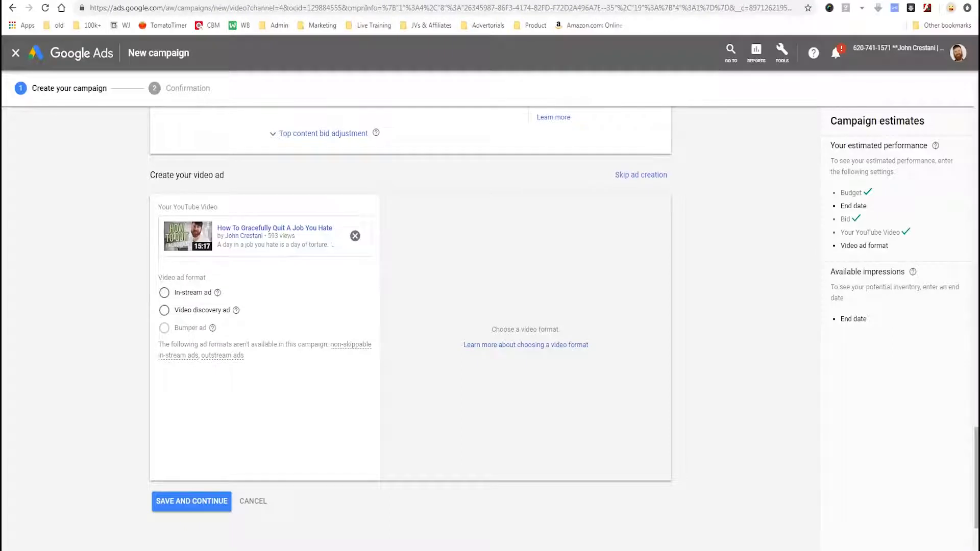
mouse_move(227, 286)
mouse_down()
mouse_move(142, 273)
mouse_move(228, 311)
mouse_move(136, 269)
mouse_up()
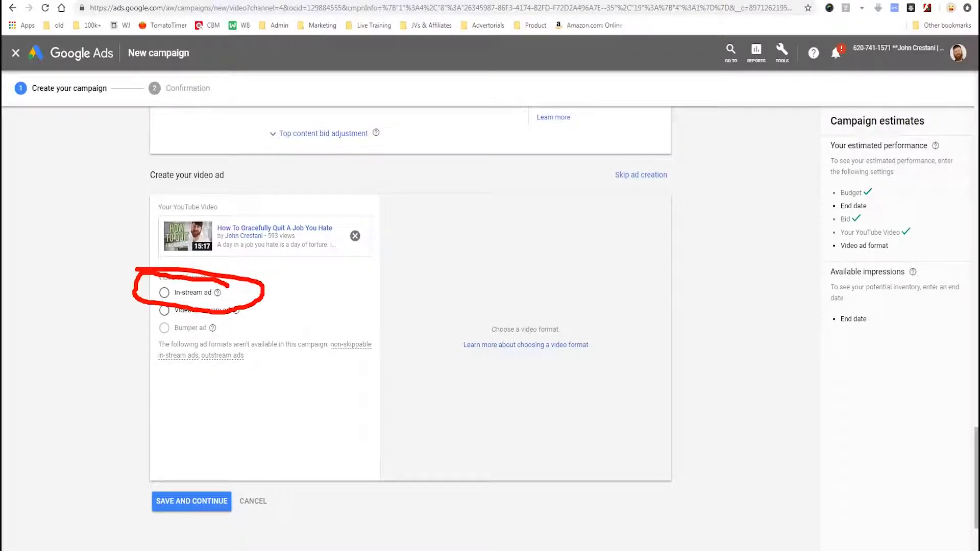
click(164, 293)
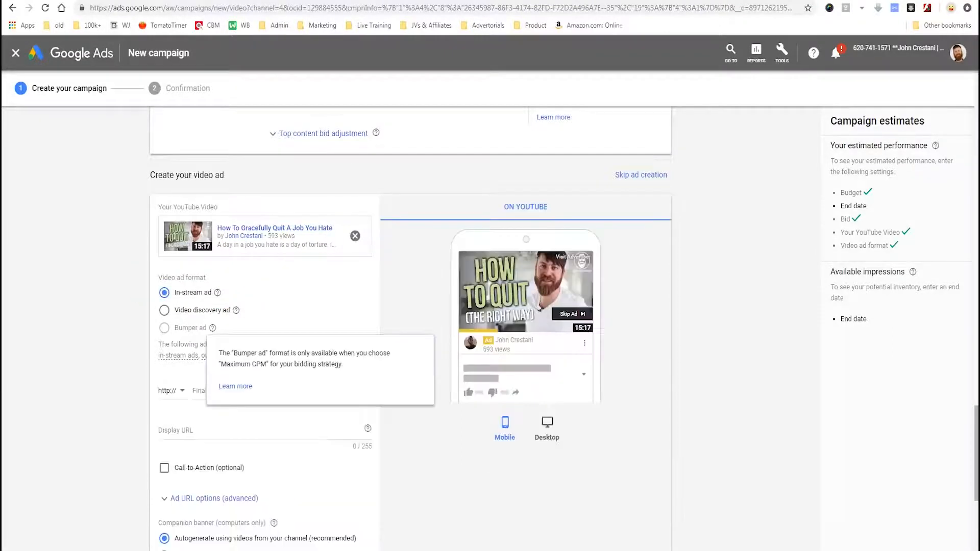